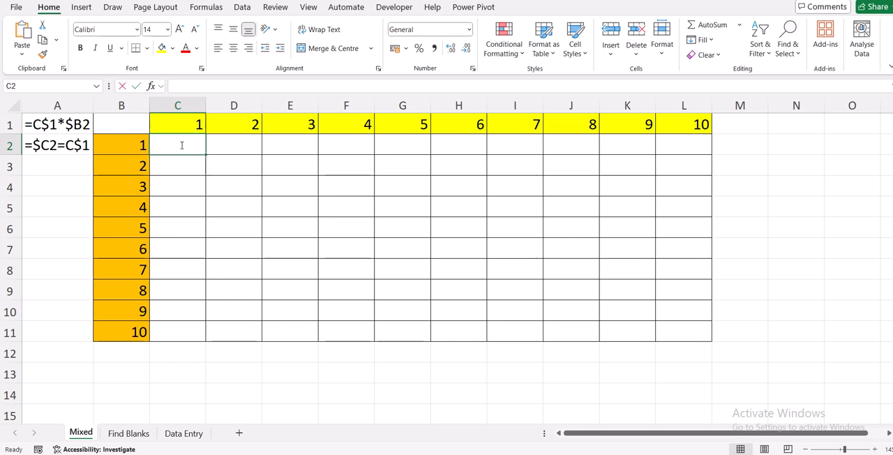
# Enter the formula =B2*C1 in cell C2, copy it across row 2 to G2, and check the copied formula in F2
pyautogui.write('=')
pyautogui.click(128, 143)
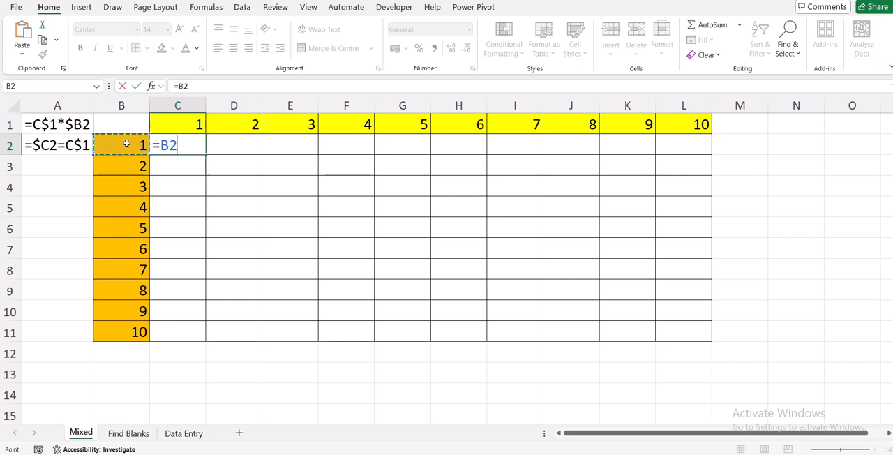
pyautogui.write('*')
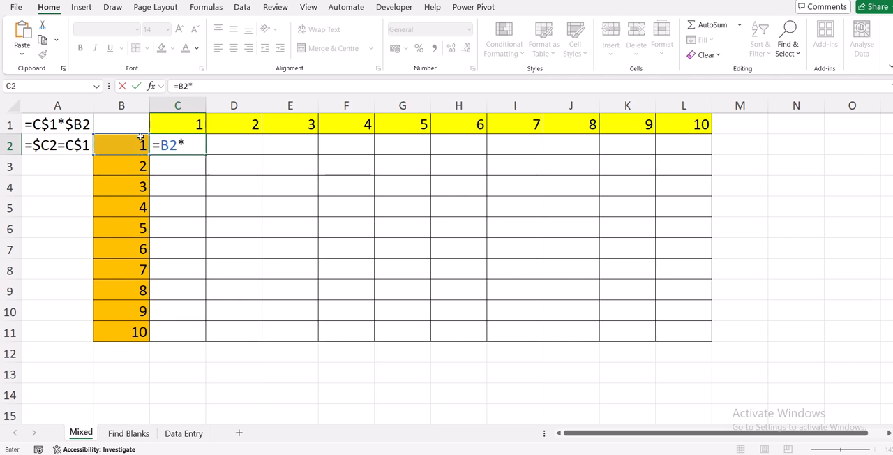
pyautogui.click(176, 117)
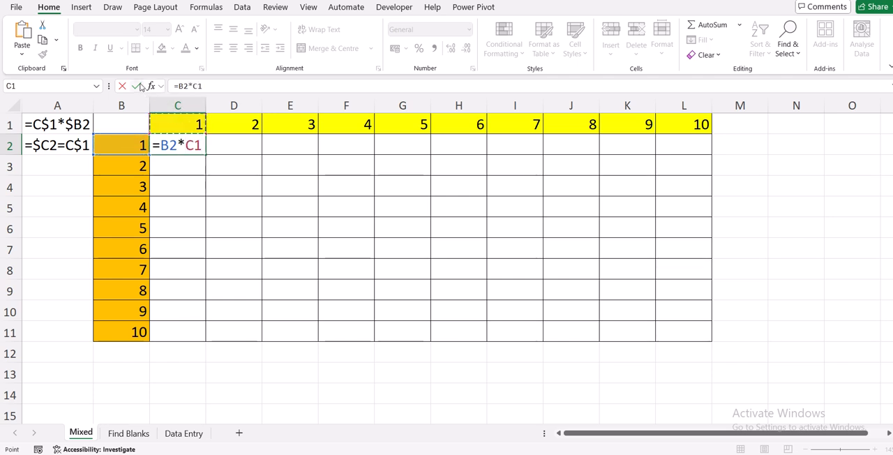
pyautogui.click(136, 86)
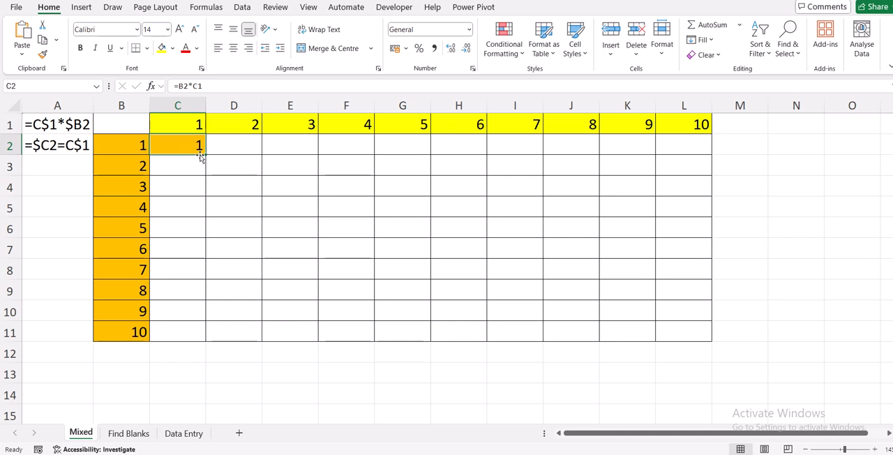
pyautogui.moveTo(204, 153); pyautogui.dragTo(413, 168)
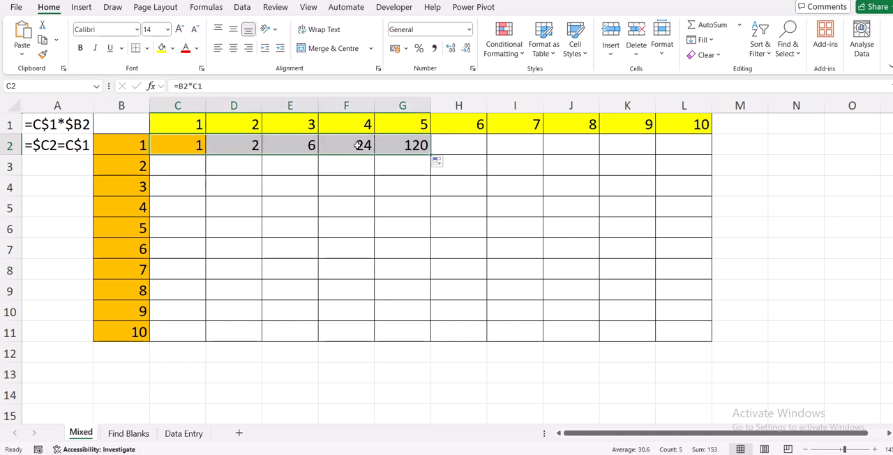
pyautogui.click(357, 144)
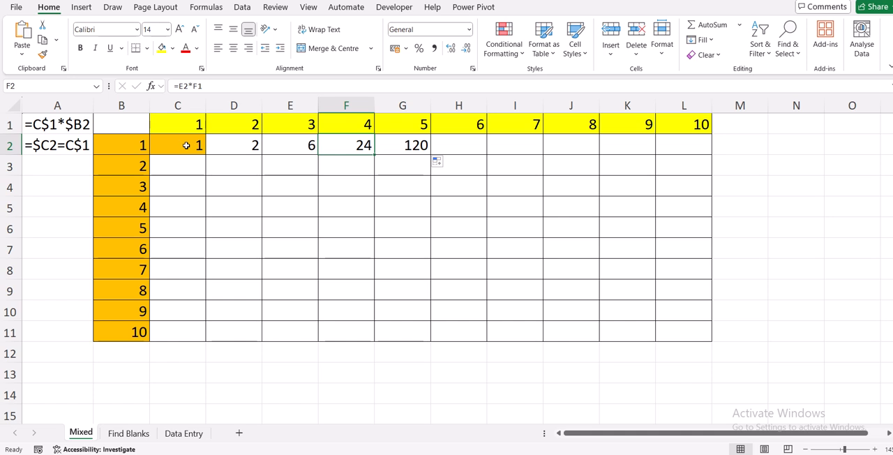
# Clear the contents of cells C2:G2
pyautogui.moveTo(189, 145); pyautogui.dragTo(399, 145)
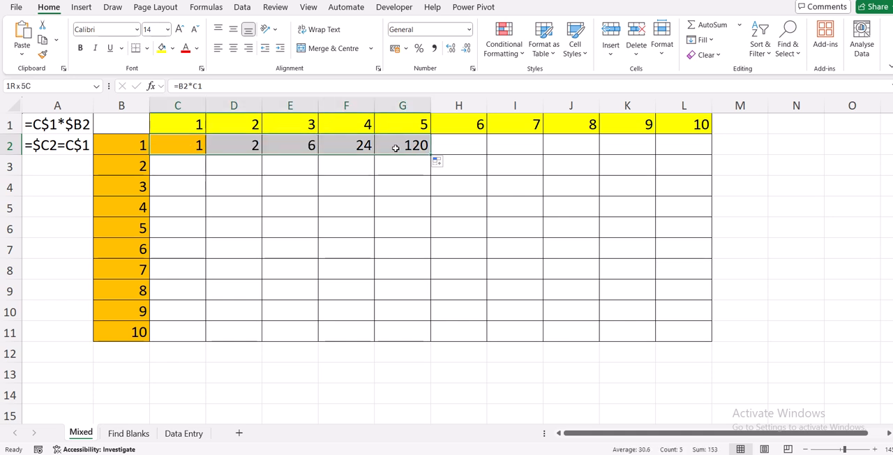
pyautogui.press('Delete')
pyautogui.click(306, 189)
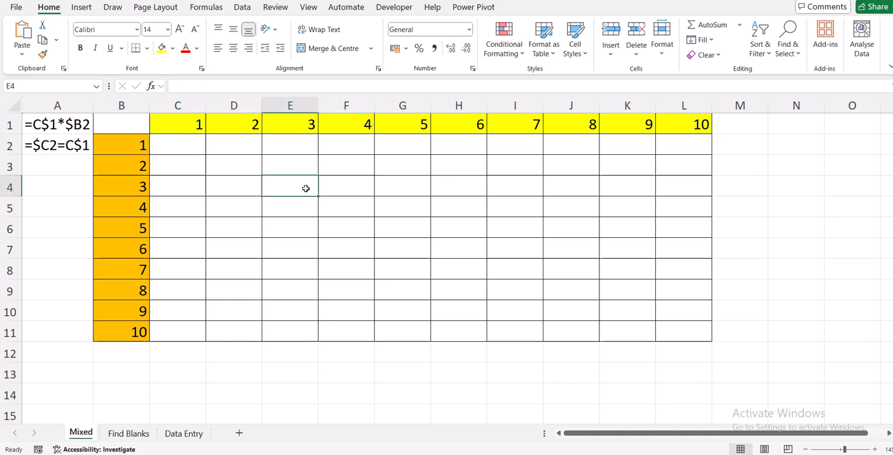
# Enter the mixed-reference formula =$B2*C$1 in cell C2 and fill it across to column L and down to row 11
pyautogui.click(181, 150)
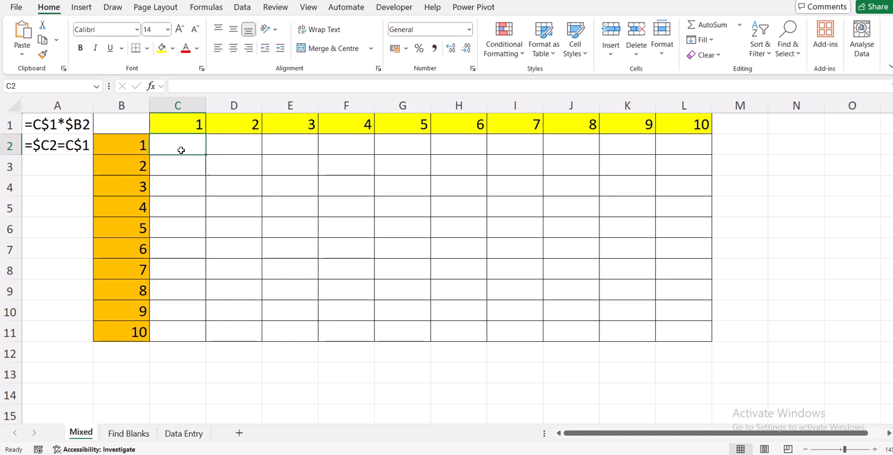
pyautogui.write('=')
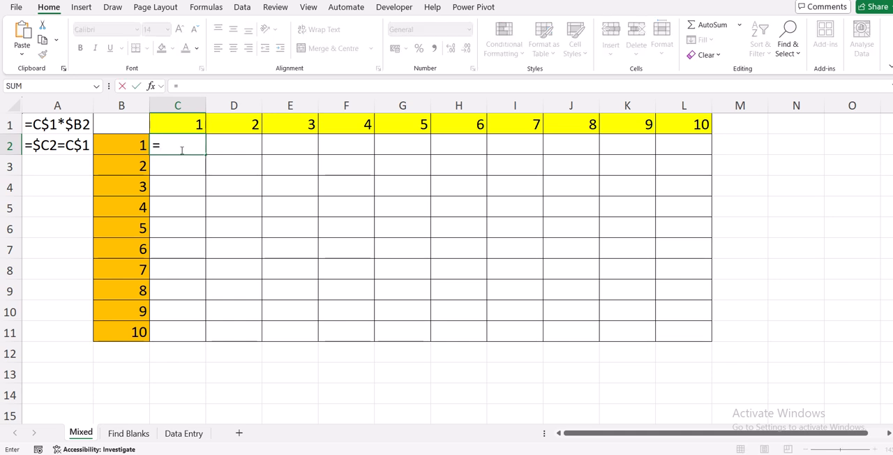
pyautogui.write('$b2*c')
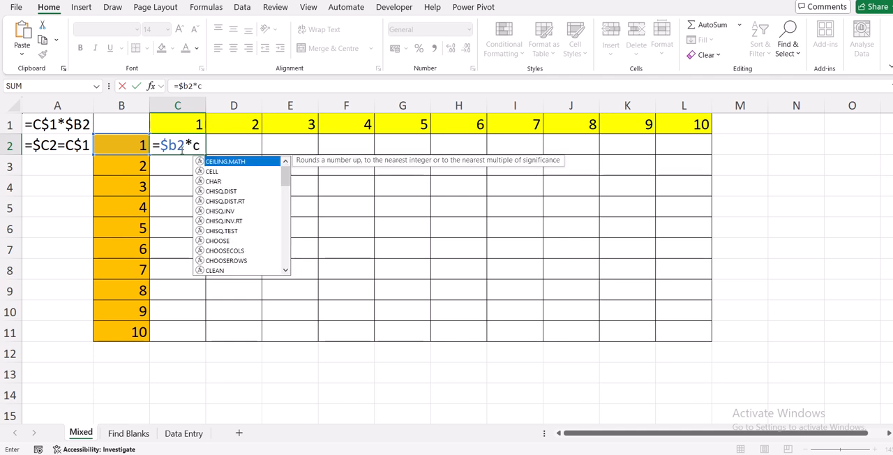
pyautogui.write('$1')
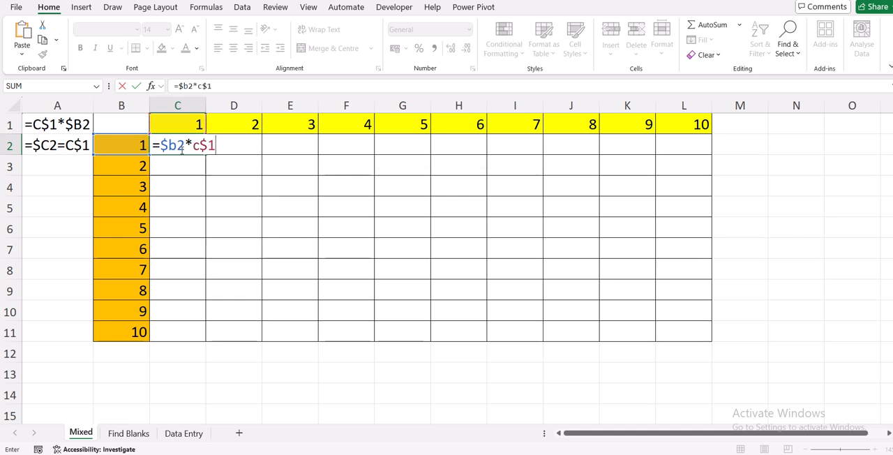
pyautogui.click(136, 86)
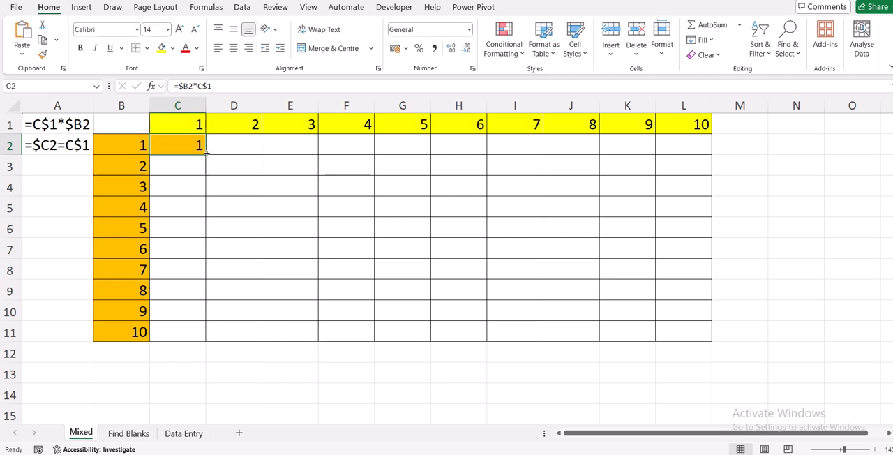
pyautogui.moveTo(207, 154); pyautogui.dragTo(690, 163)
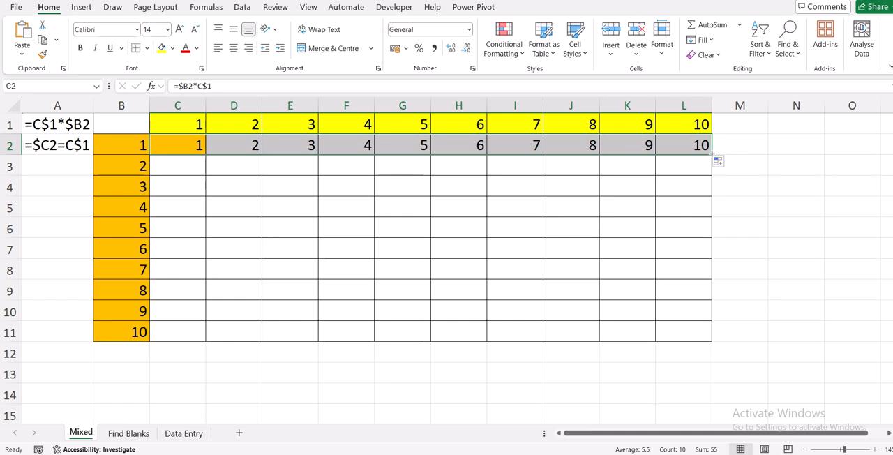
pyautogui.moveTo(710, 153); pyautogui.dragTo(712, 336)
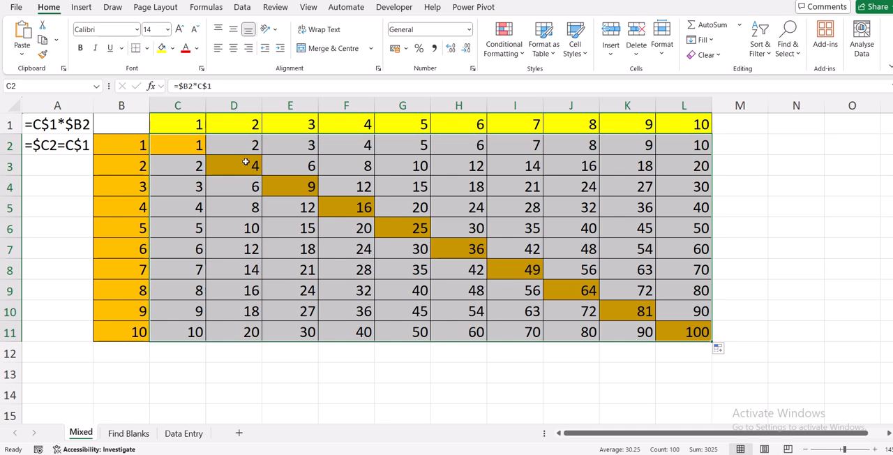
# Clear all the multiplication results in C2:L11
pyautogui.moveTo(182, 144); pyautogui.dragTo(690, 332)
pyautogui.press('Delete')
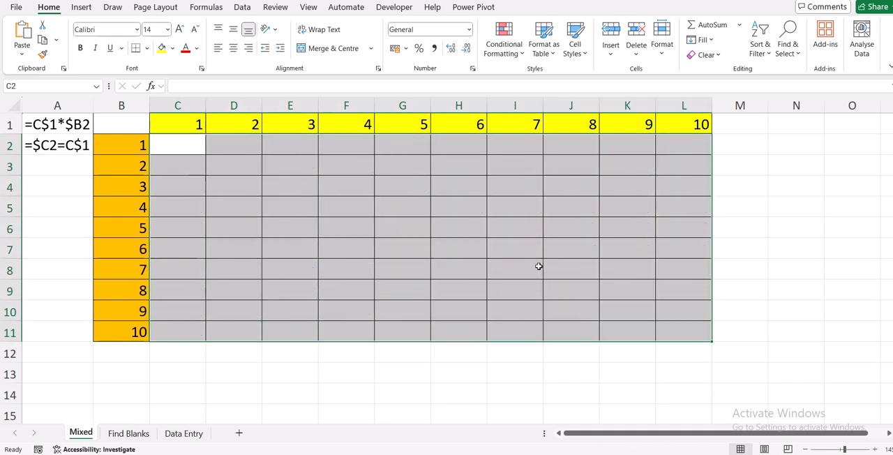
pyautogui.click(179, 145)
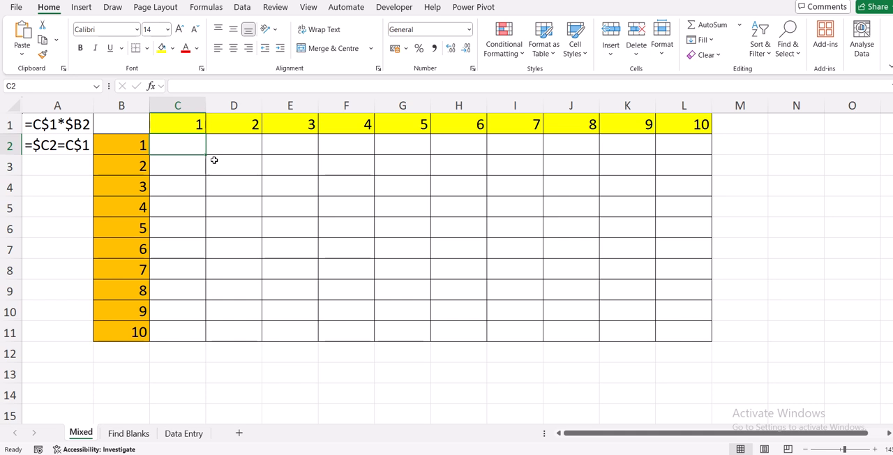
# Enter the formula =$B2*C$1 into every cell of the range C2:L11 at once
pyautogui.moveTo(179, 145); pyautogui.dragTo(660, 329)
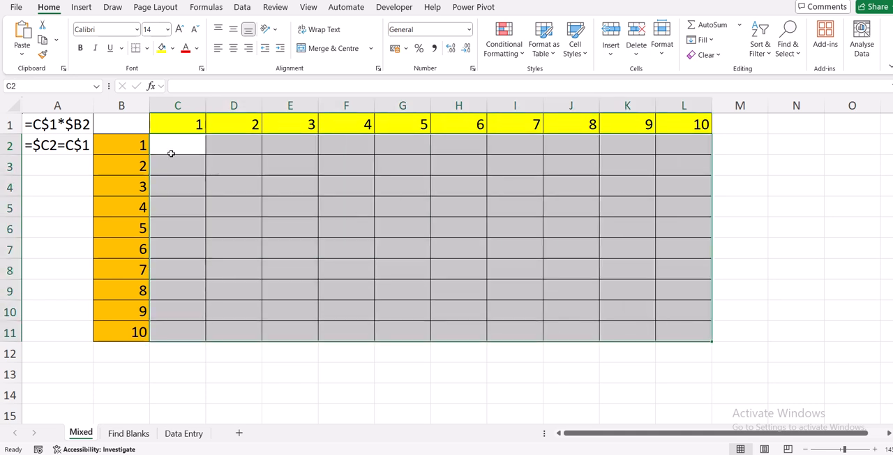
pyautogui.write('=')
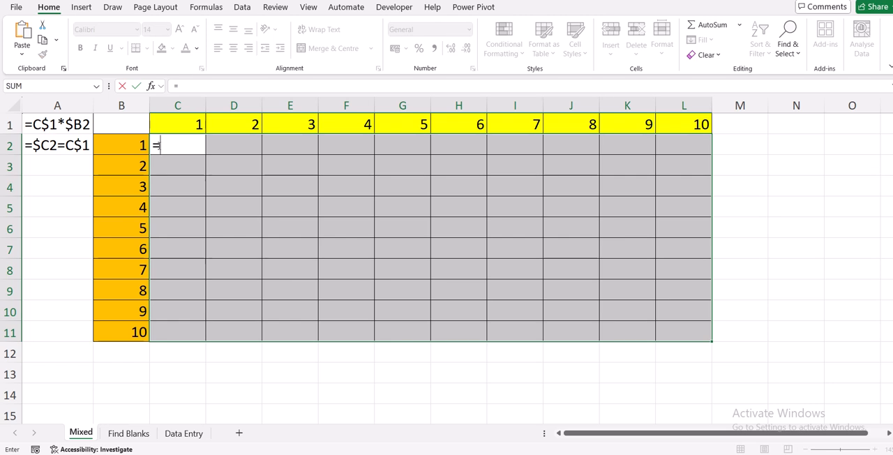
pyautogui.write('$b2')
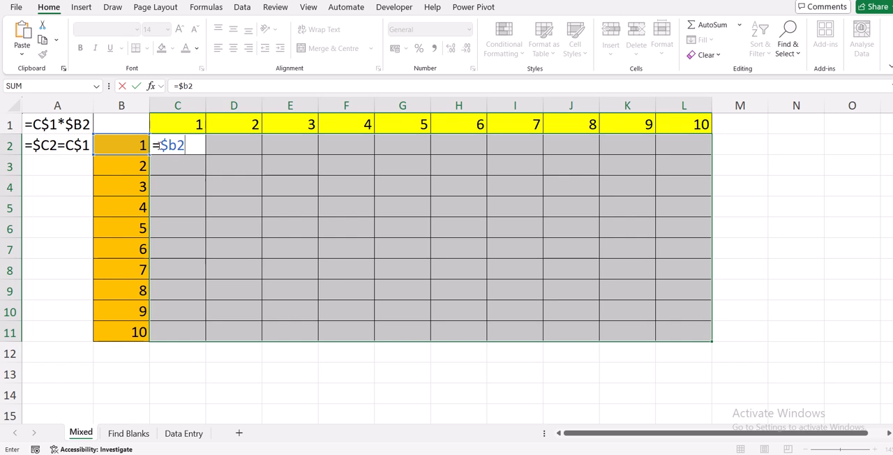
pyautogui.write('*c$')
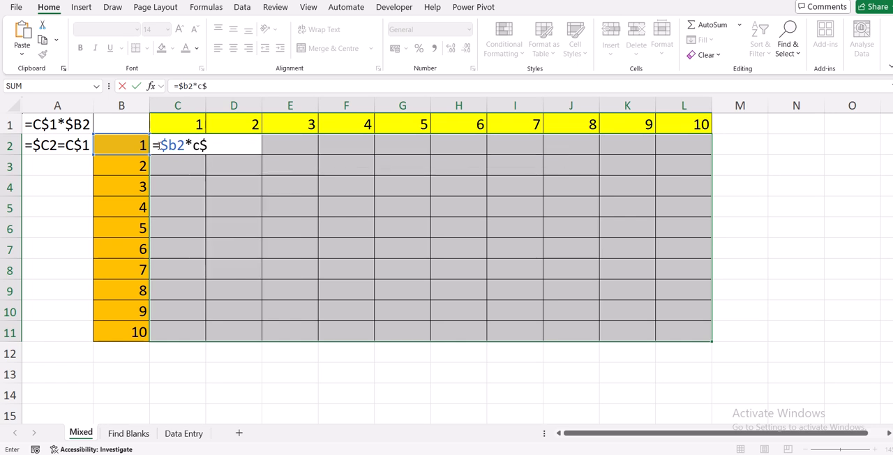
pyautogui.write('1')
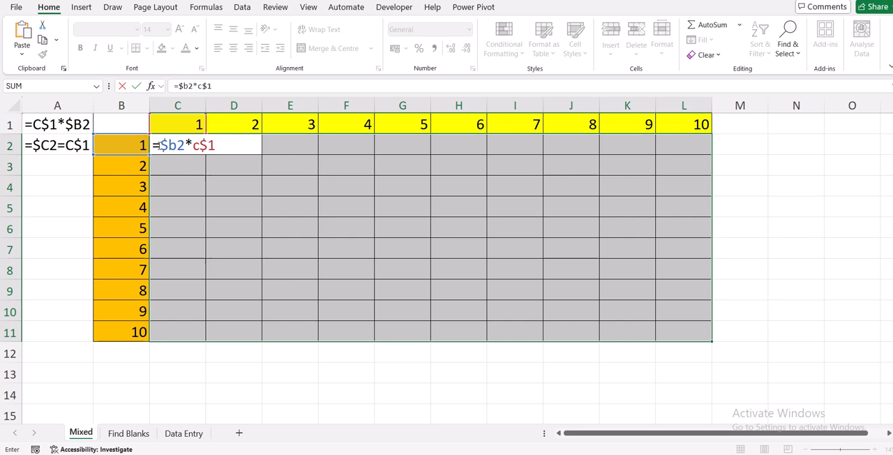
pyautogui.hotkey('ctrl', 'Return')
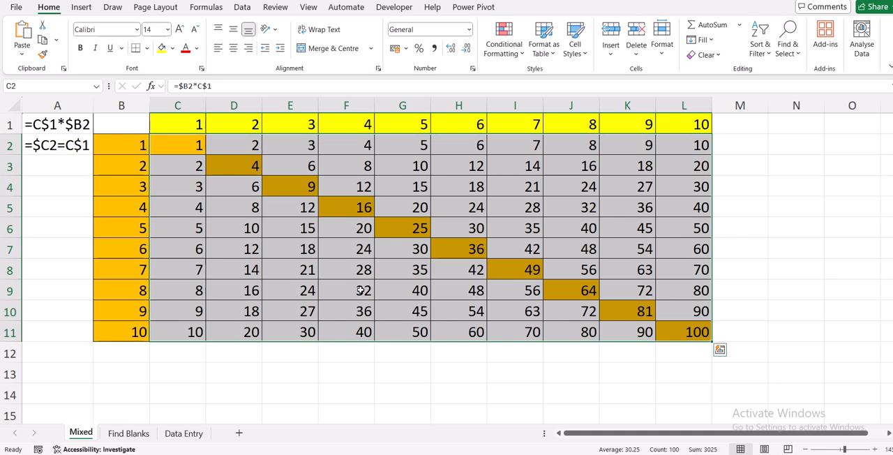
# Open the Find Blanks sheet and inspect the blank cells across row 3 and in G4
pyautogui.click(127, 434)
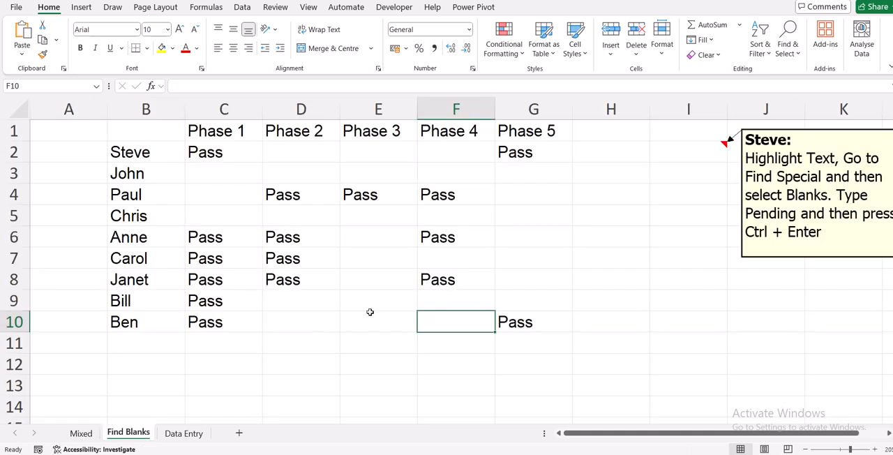
pyautogui.click(214, 175)
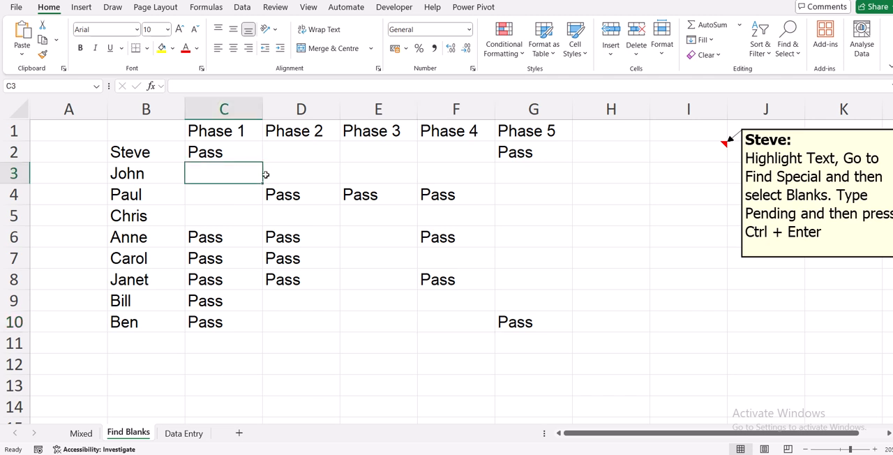
pyautogui.click(333, 171)
pyautogui.click(377, 173)
pyautogui.click(455, 174)
pyautogui.click(527, 178)
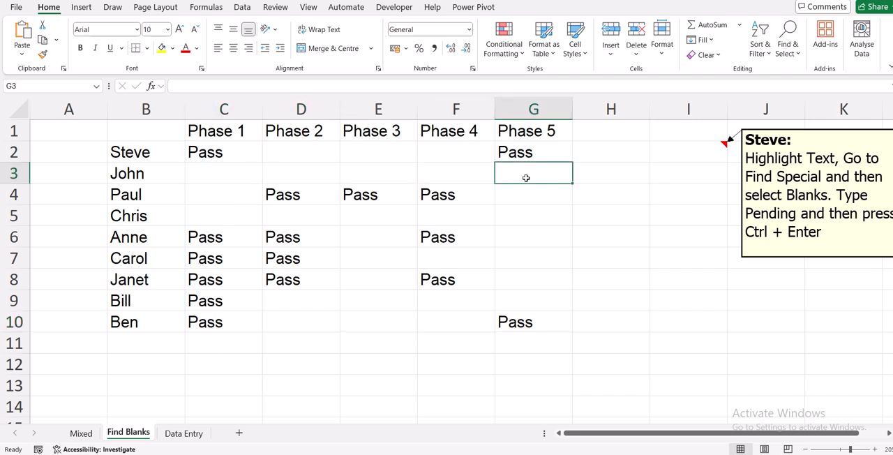
pyautogui.click(521, 197)
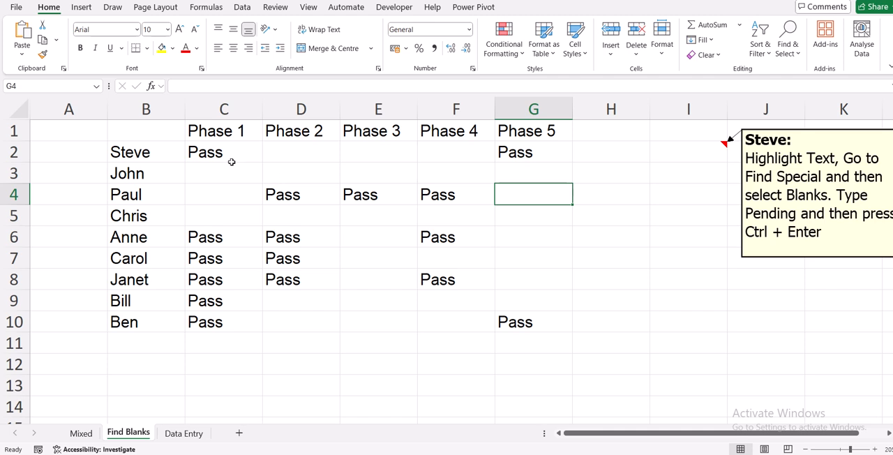
# Select only the blank cells in C2:G10 using Go To Special and fill them all with Pending
pyautogui.moveTo(199, 151); pyautogui.dragTo(524, 321)
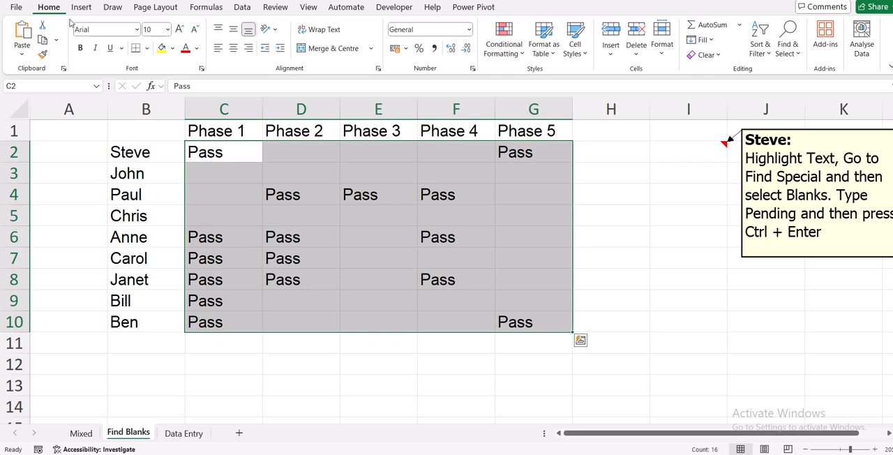
pyautogui.click(793, 35)
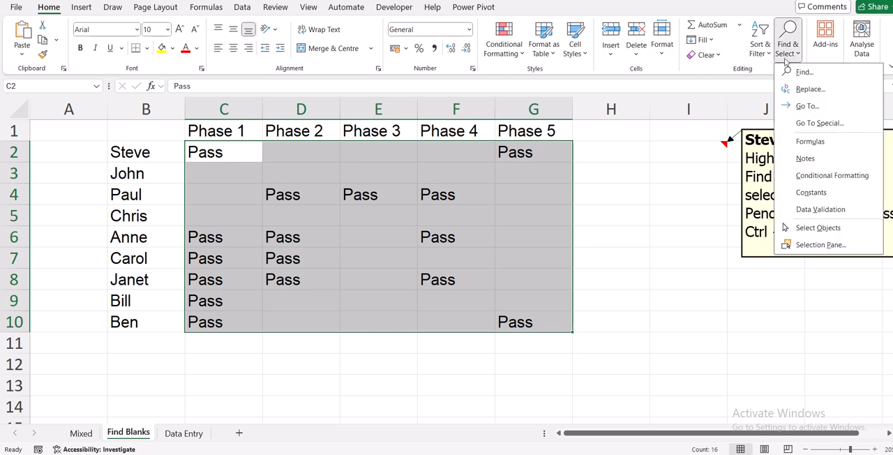
pyautogui.click(804, 126)
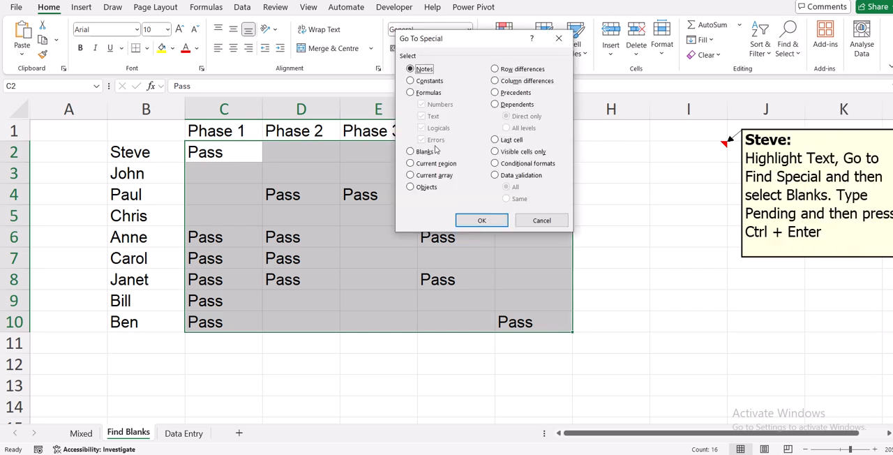
pyautogui.click(410, 152)
pyautogui.click(481, 219)
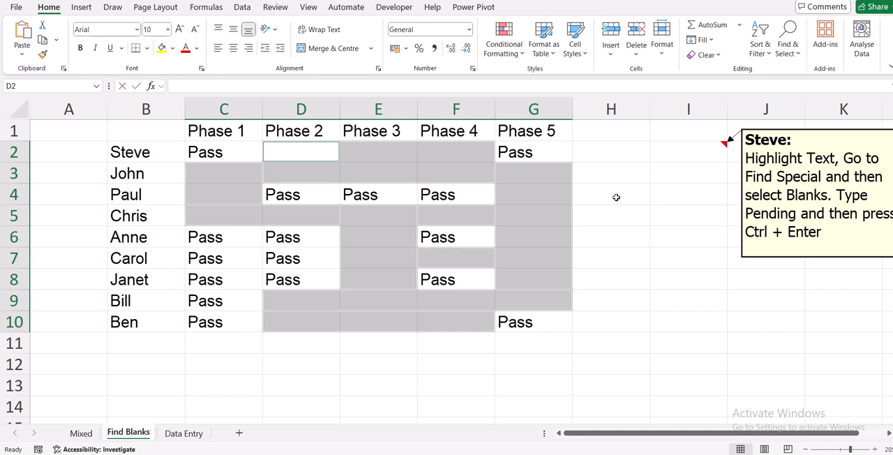
pyautogui.write('Pending')
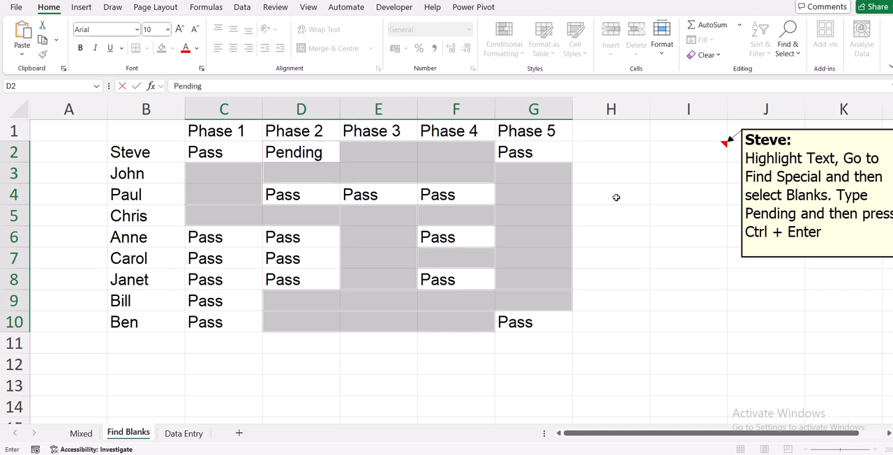
pyautogui.hotkey('ctrl', 'Return')
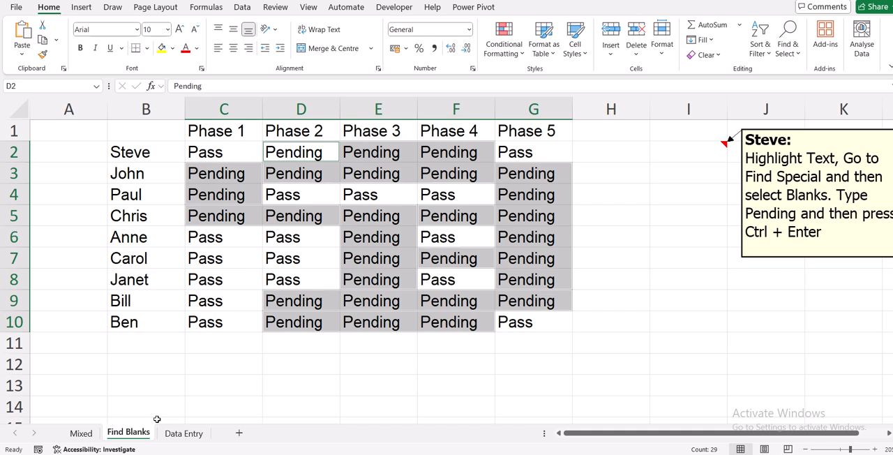
# Open the Data Entry sheet
pyautogui.click(180, 433)
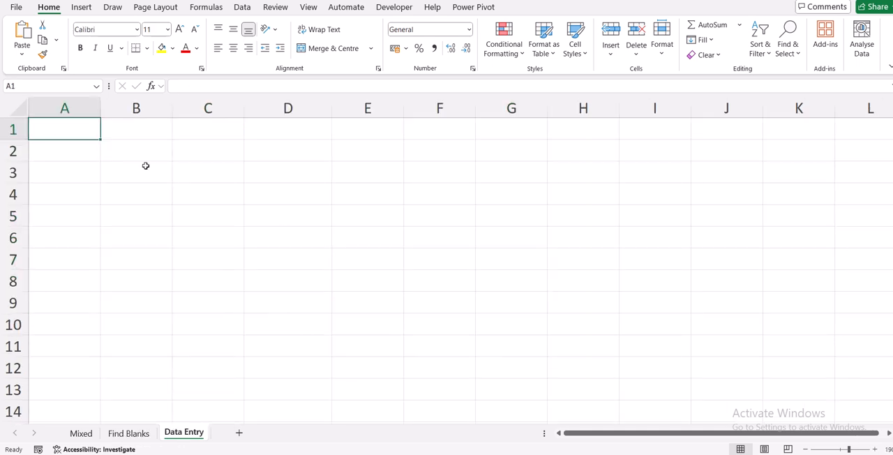
# Enter today's date, 17/09/2025, into every cell of the range A1:C10 at once
pyautogui.moveTo(70, 131); pyautogui.dragTo(209, 316)
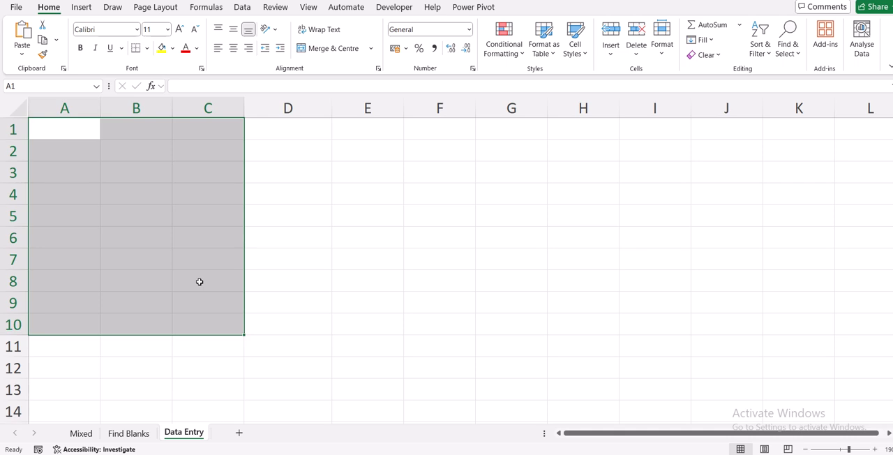
pyautogui.hotkey('ctrl', ';')
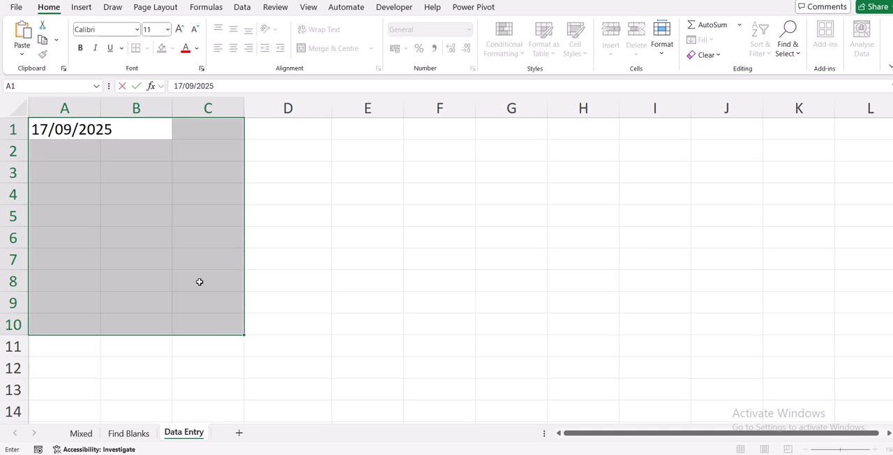
pyautogui.hotkey('ctrl', 'Return')
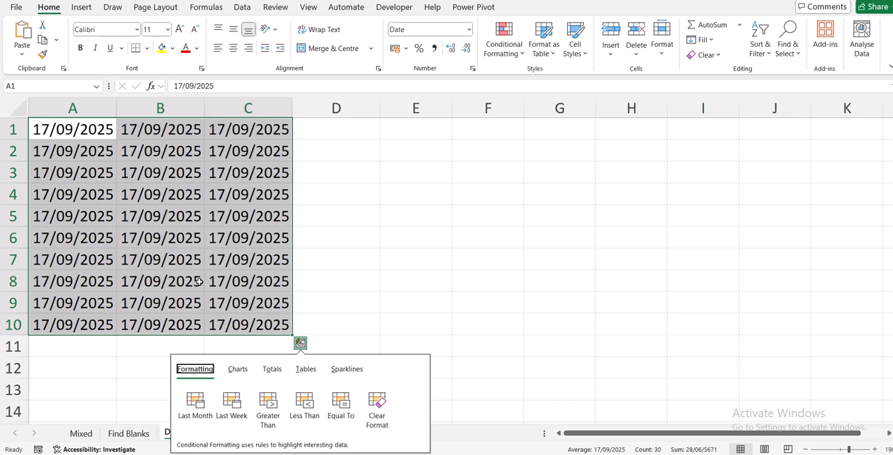
pyautogui.click(285, 235)
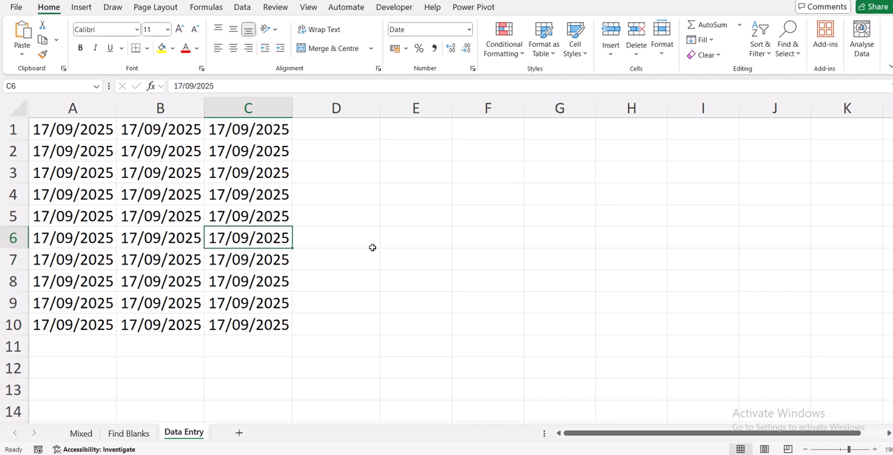
# Undo the date fill in A1:C10 and return to cell A1
pyautogui.hotkey('ctrl', 'z')
pyautogui.click(63, 133)
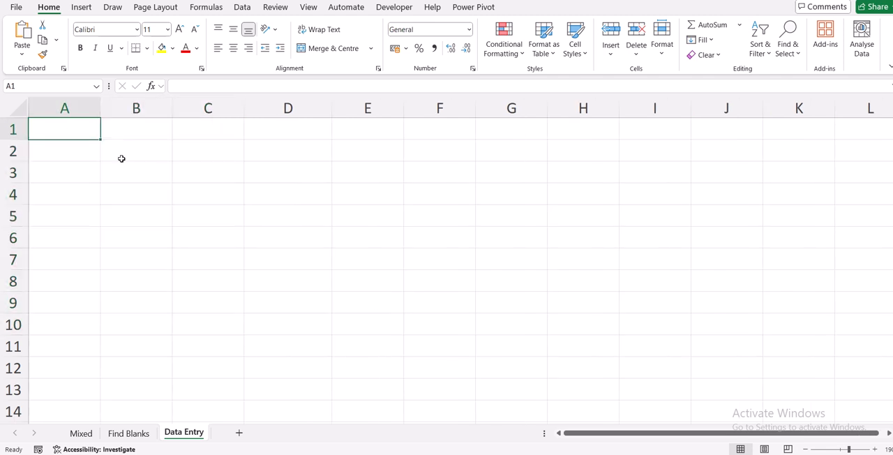
# Enter the same lowercase first name into every cell of column A at once and check the sheet's last row
pyautogui.click(60, 106)
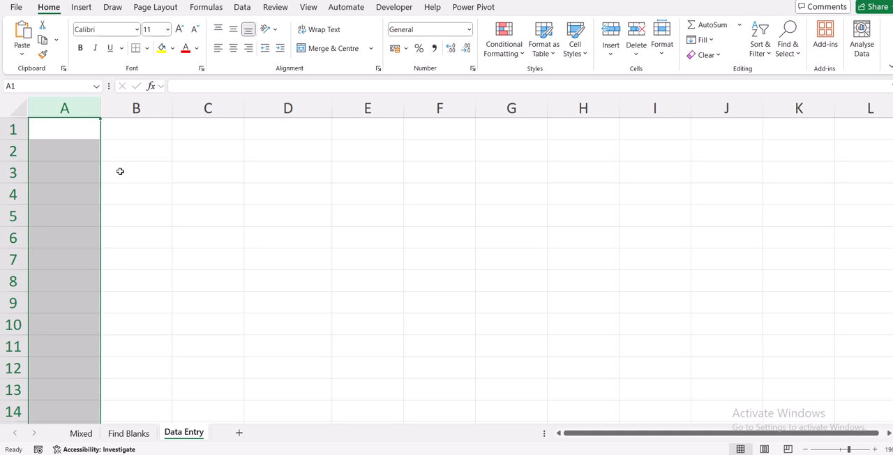
pyautogui.write('st')
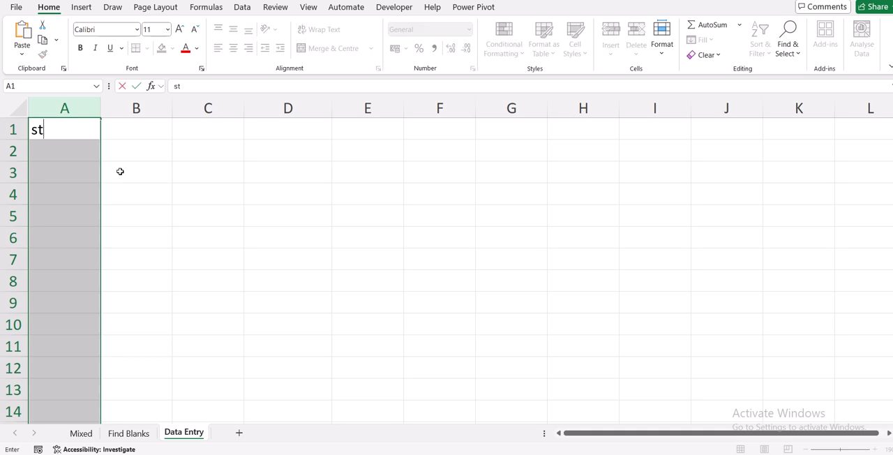
pyautogui.write('eve')
pyautogui.hotkey('ctrl', 'Return')
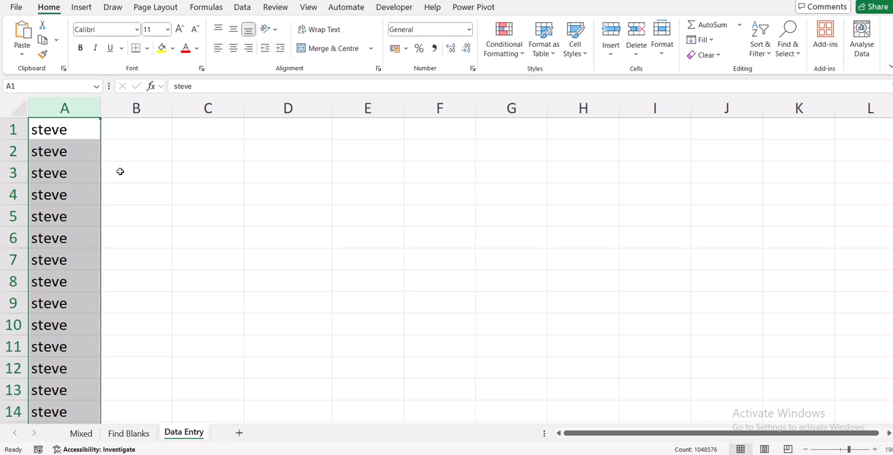
pyautogui.hotkey('ctrl', 'End')
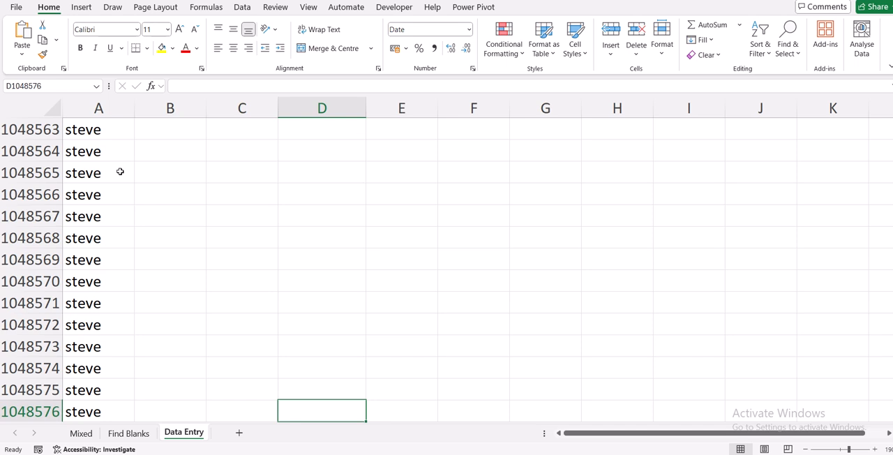
pyautogui.hotkey('ctrl', 'Home')
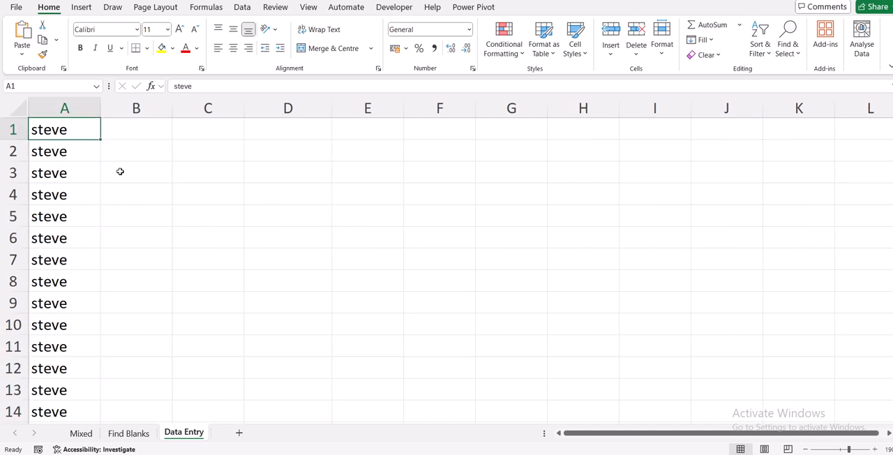
# Clear the contents of the whole of column A and select the range B2:D8
pyautogui.click(63, 109)
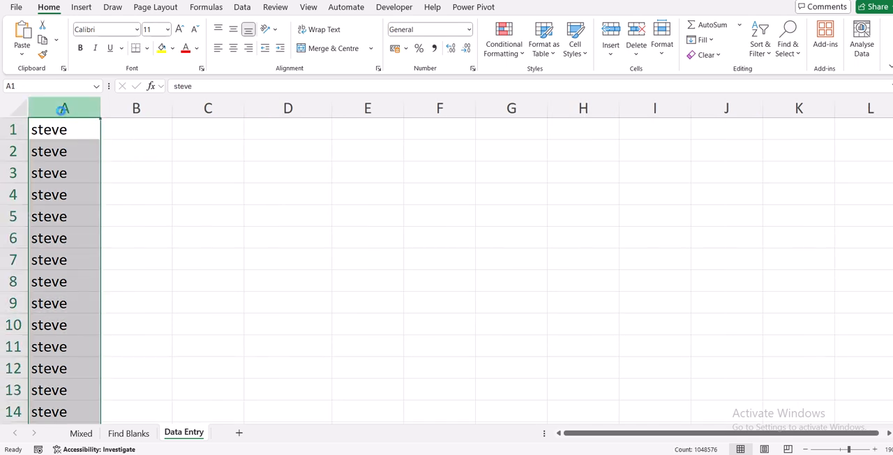
pyautogui.press('Delete')
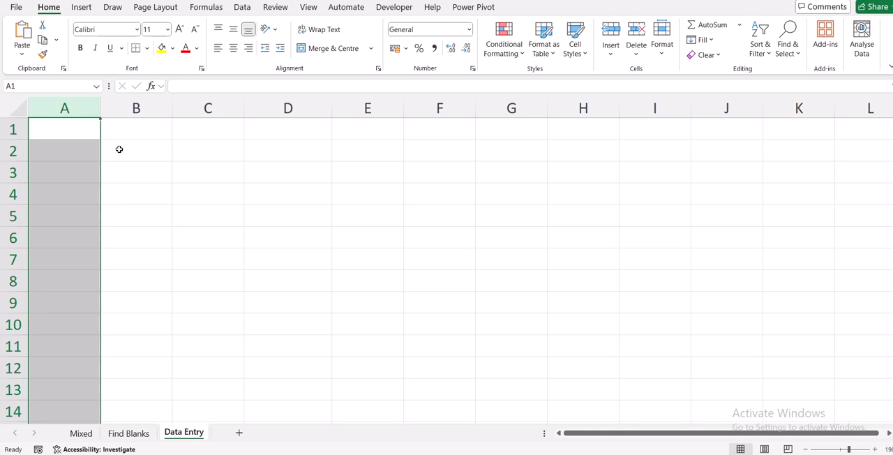
pyautogui.moveTo(149, 151); pyautogui.dragTo(279, 276)
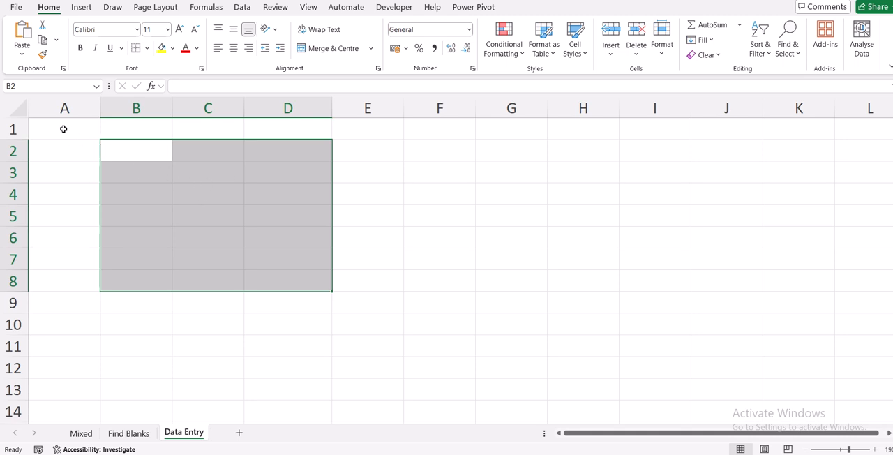
# Enter today's date, 17/09/2025, in cell A1
pyautogui.click(63, 129)
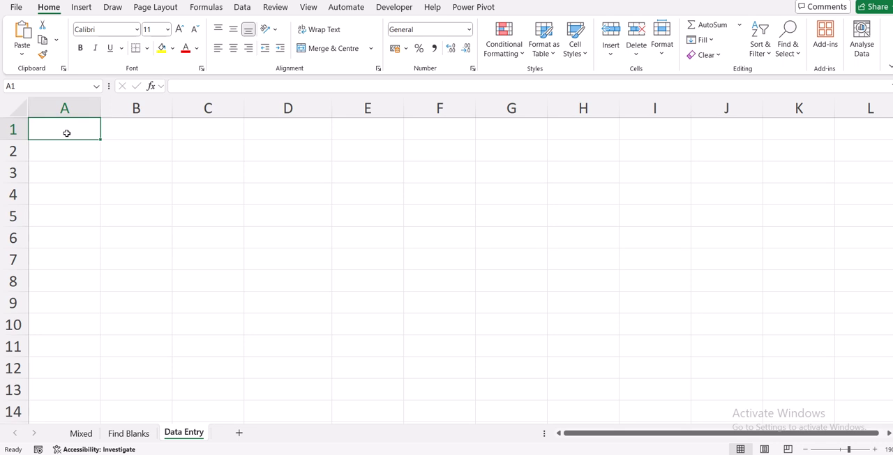
pyautogui.hotkey('ctrl', ';')
pyautogui.press('Return')
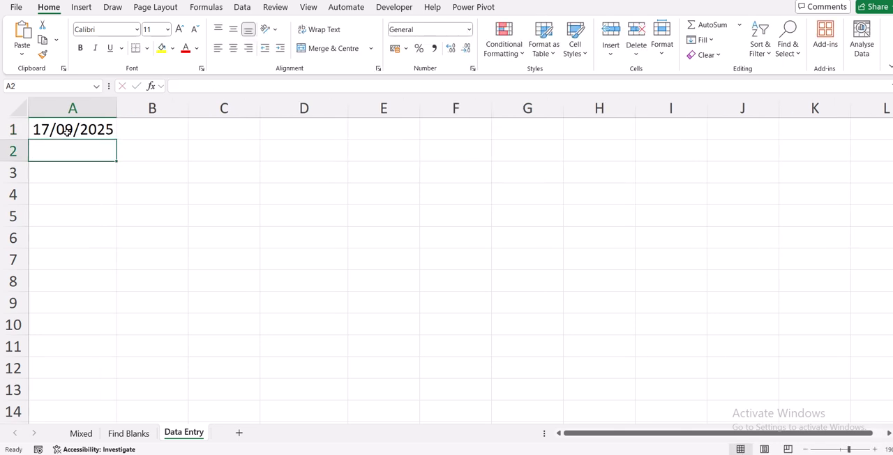
# Fill the whole of column A with a daily date series using step value 1 and check its last rows
pyautogui.moveTo(72, 129); pyautogui.dragTo(63, 338)
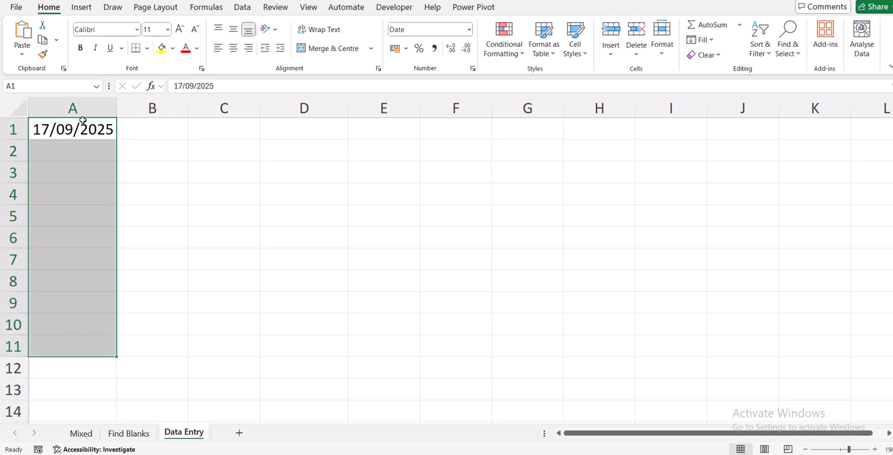
pyautogui.click(75, 106)
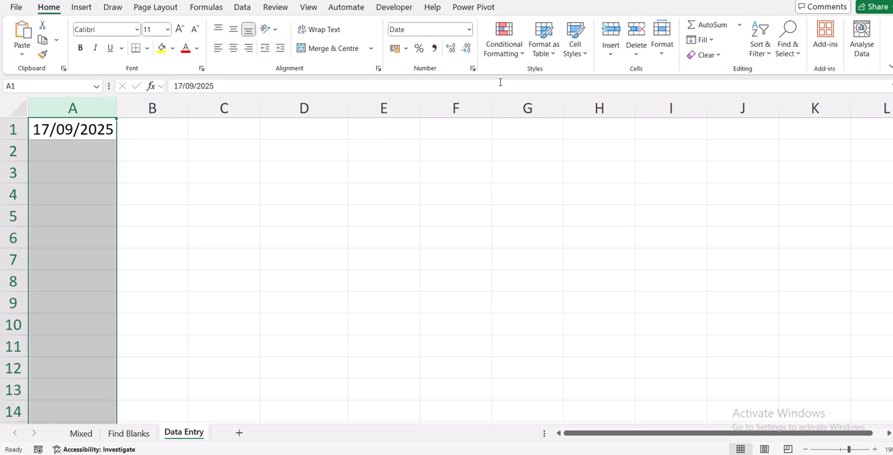
pyautogui.click(714, 42)
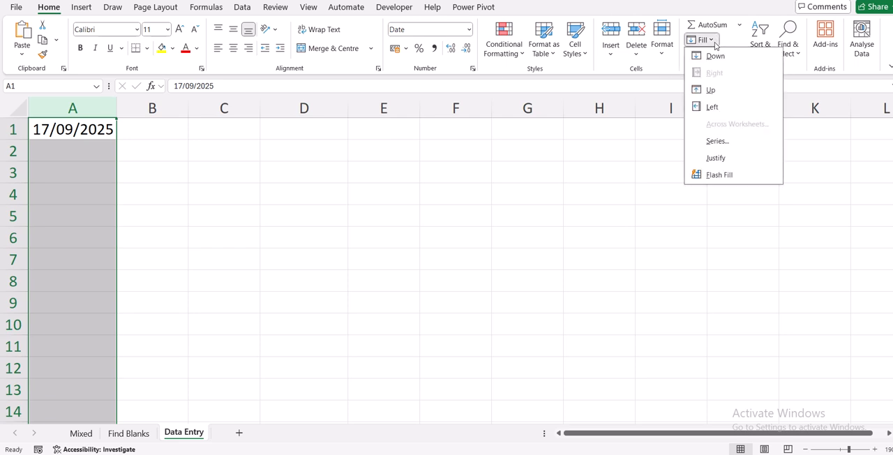
pyautogui.click(712, 144)
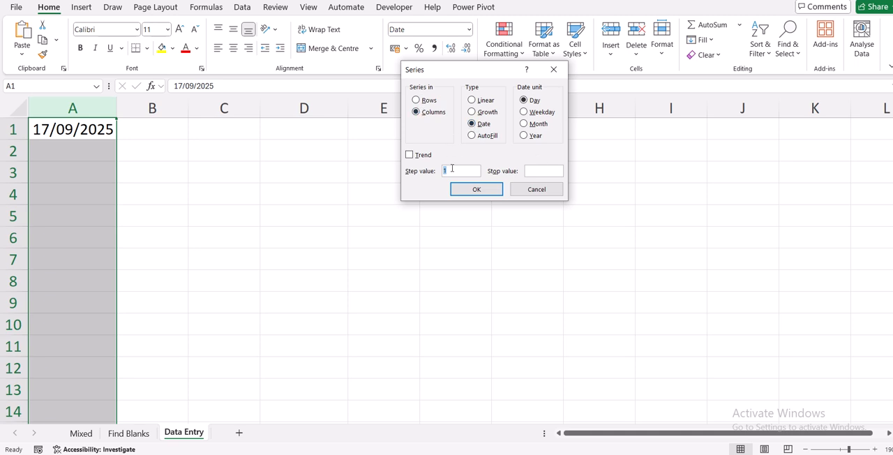
pyautogui.click(460, 192)
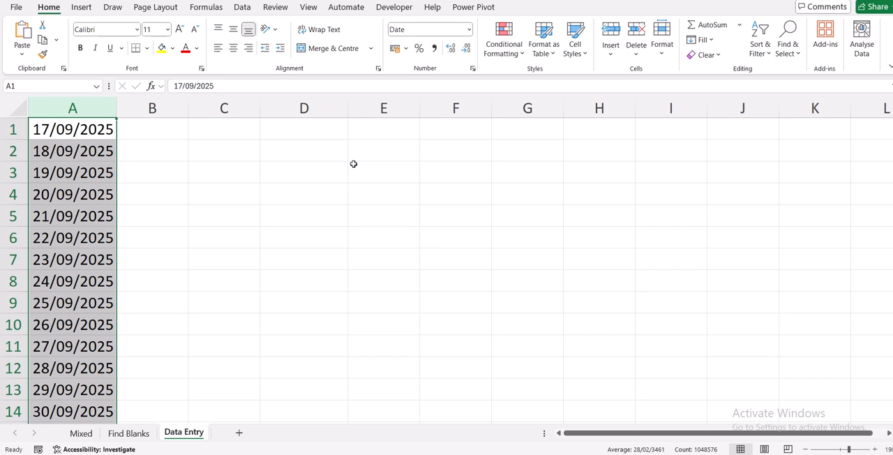
pyautogui.hotkey('ctrl', 'End')
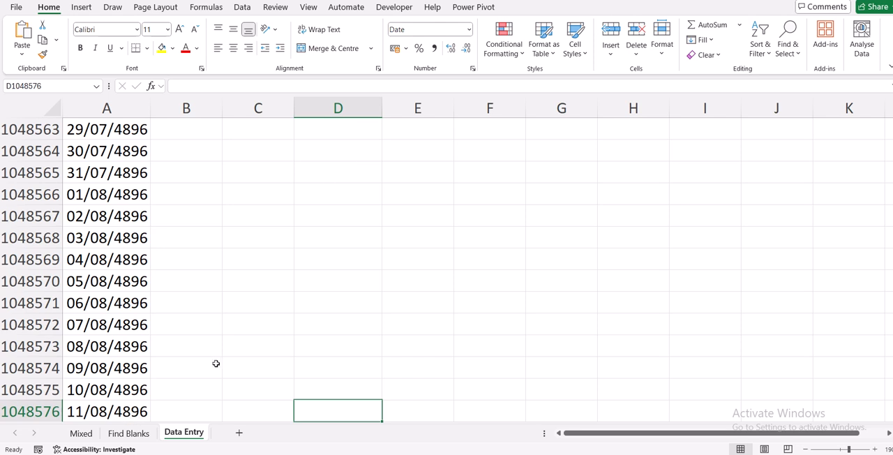
pyautogui.hotkey('ctrl', 'Home')
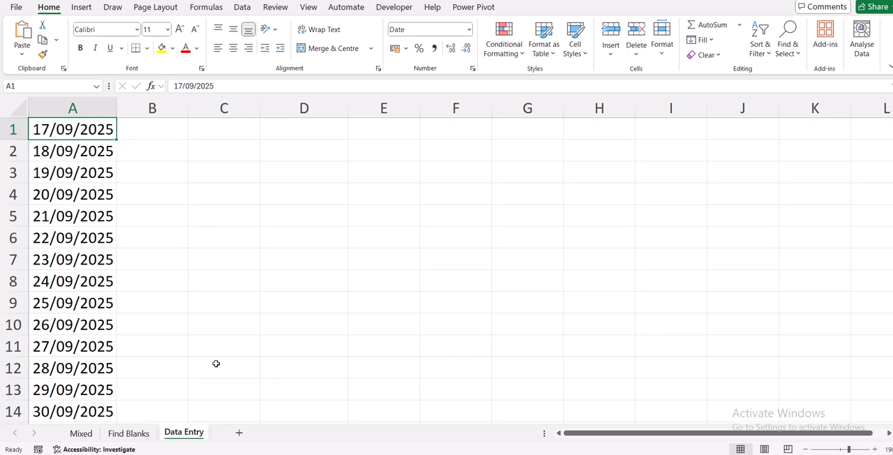
# Delete column A with its date series
pyautogui.click(75, 102)
pyautogui.rightClick(74, 105)
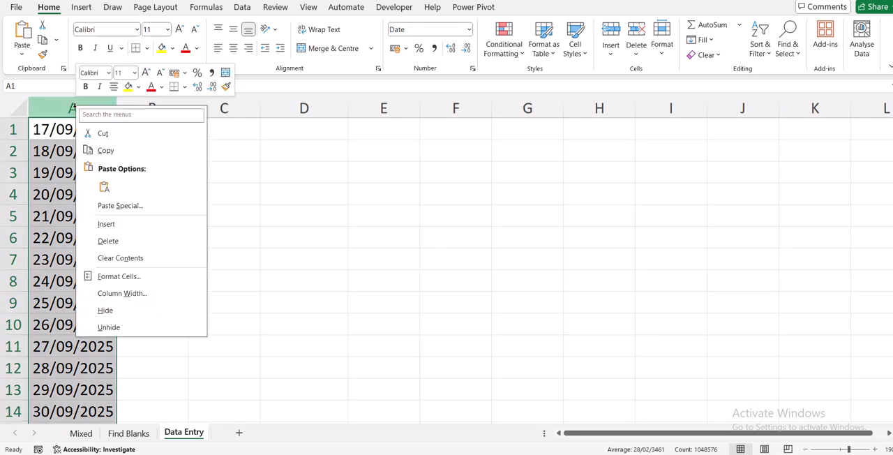
pyautogui.click(108, 241)
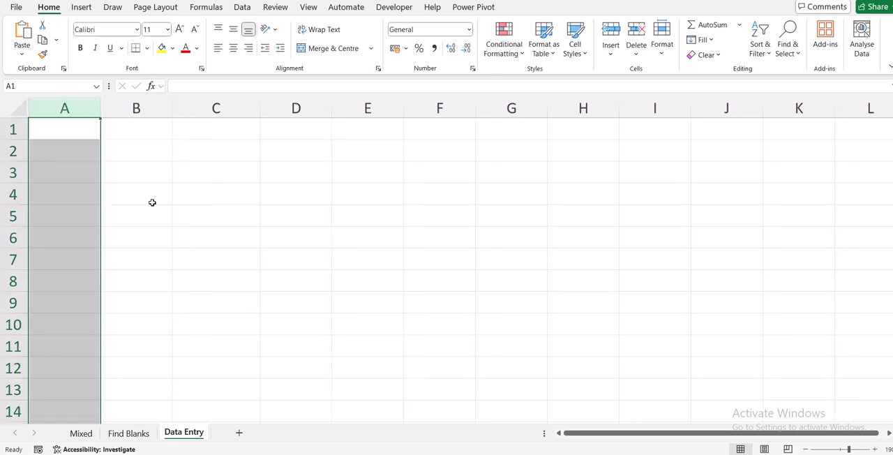
# Enter today's date, 17/09/2025, in the emptied cell A1
pyautogui.click(76, 130)
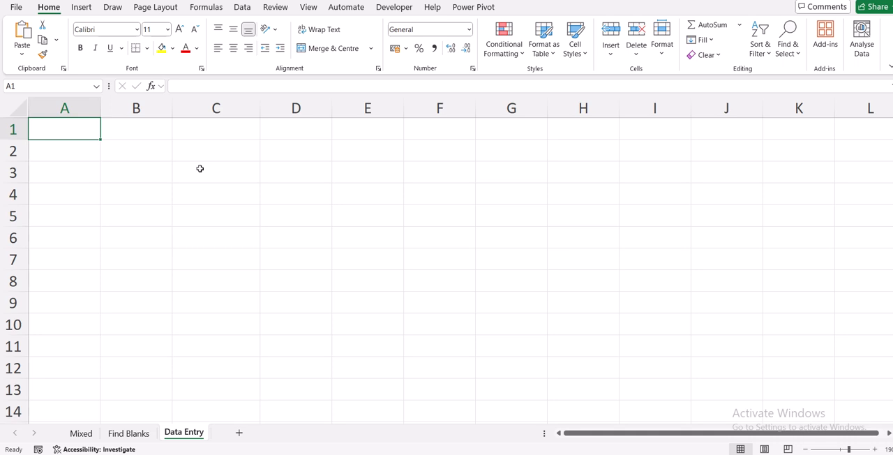
pyautogui.hotkey('ctrl', ';')
pyautogui.press('Return')
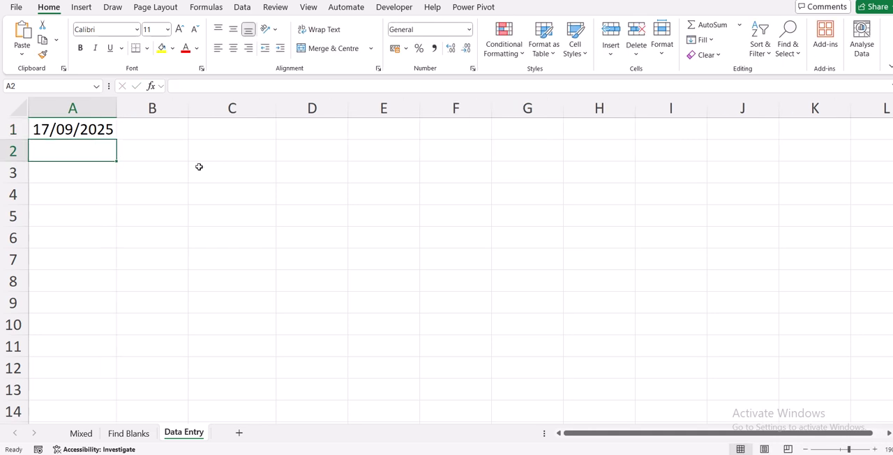
# Fill A1:A8 with a daily date series using step value 1 and stop value 23/9/25
pyautogui.moveTo(70, 129); pyautogui.dragTo(85, 282)
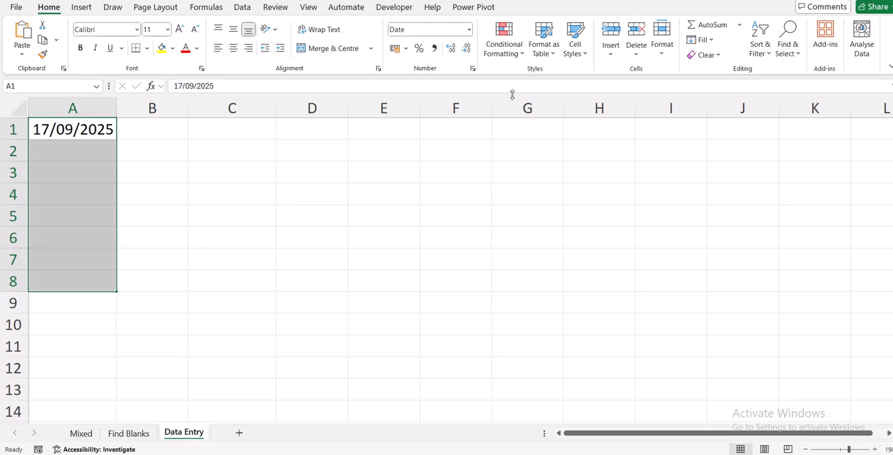
pyautogui.click(701, 41)
pyautogui.click(713, 141)
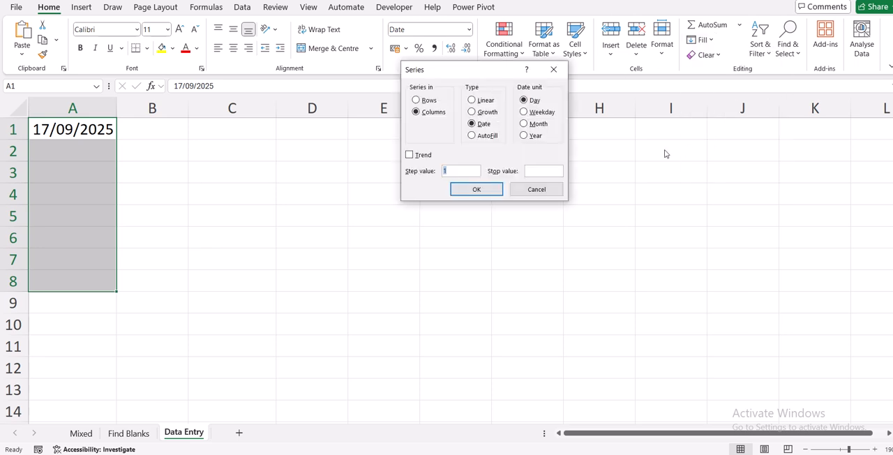
pyautogui.click(536, 172)
pyautogui.write('23/9/25')
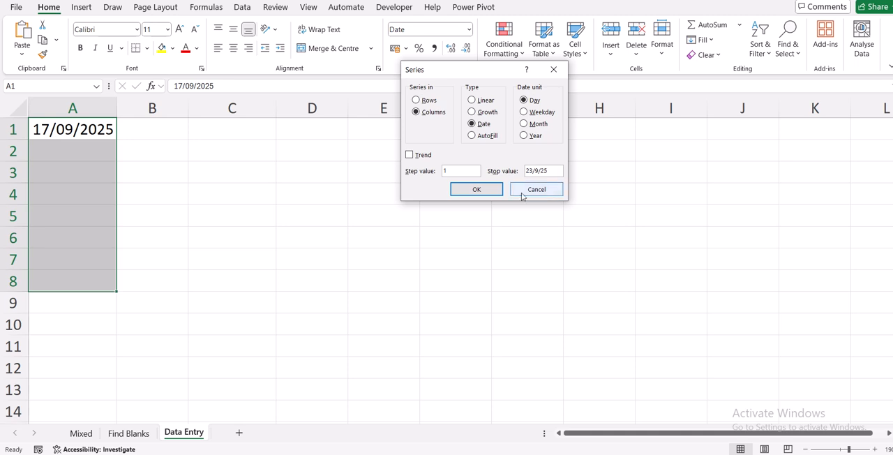
pyautogui.click(476, 193)
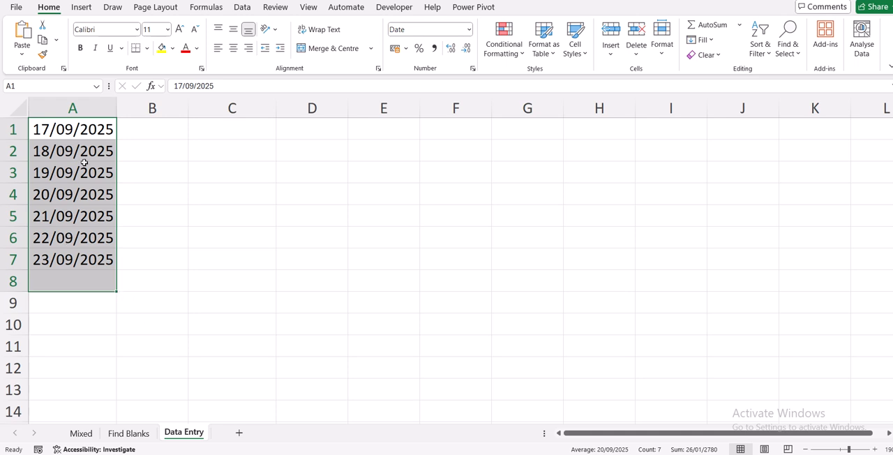
# Review the completed Mixed and Find Blanks sheets and return to the Data Entry sheet
pyautogui.click(79, 435)
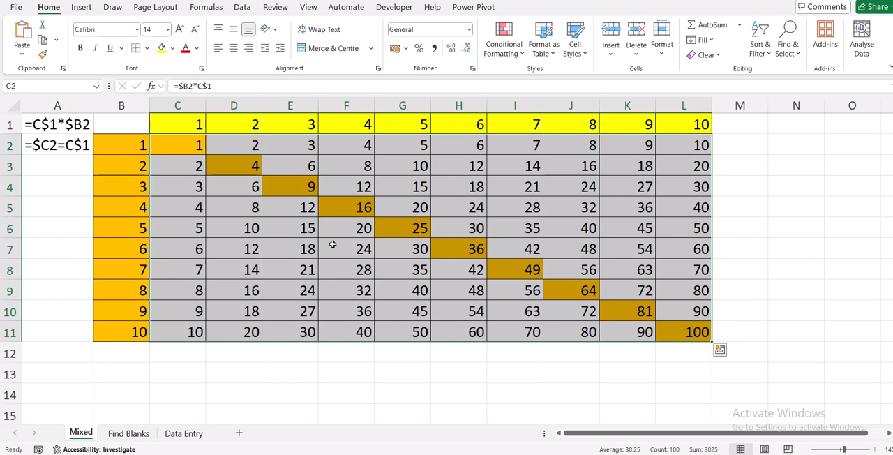
pyautogui.click(128, 433)
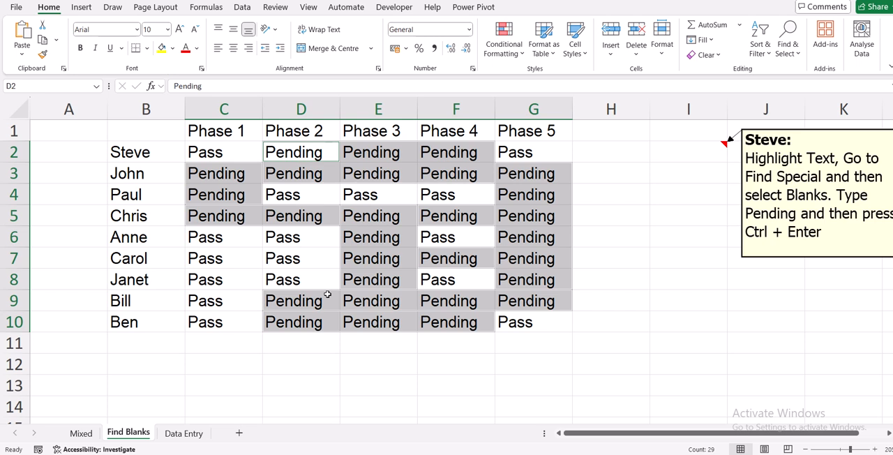
pyautogui.click(183, 433)
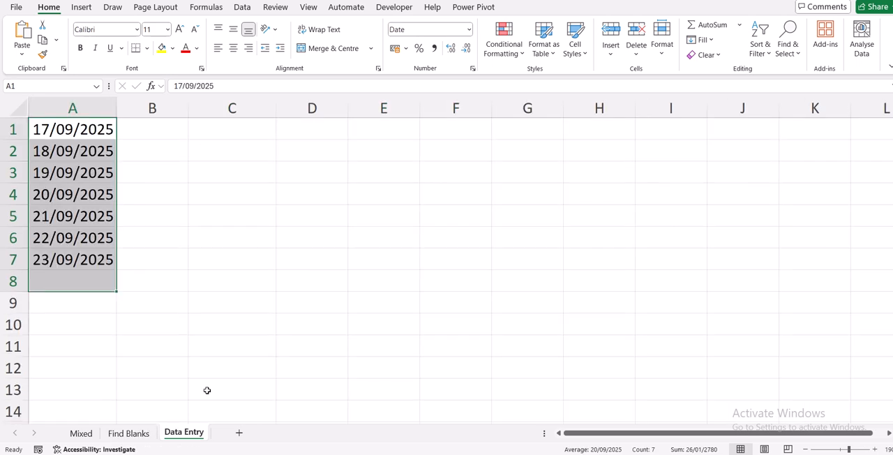